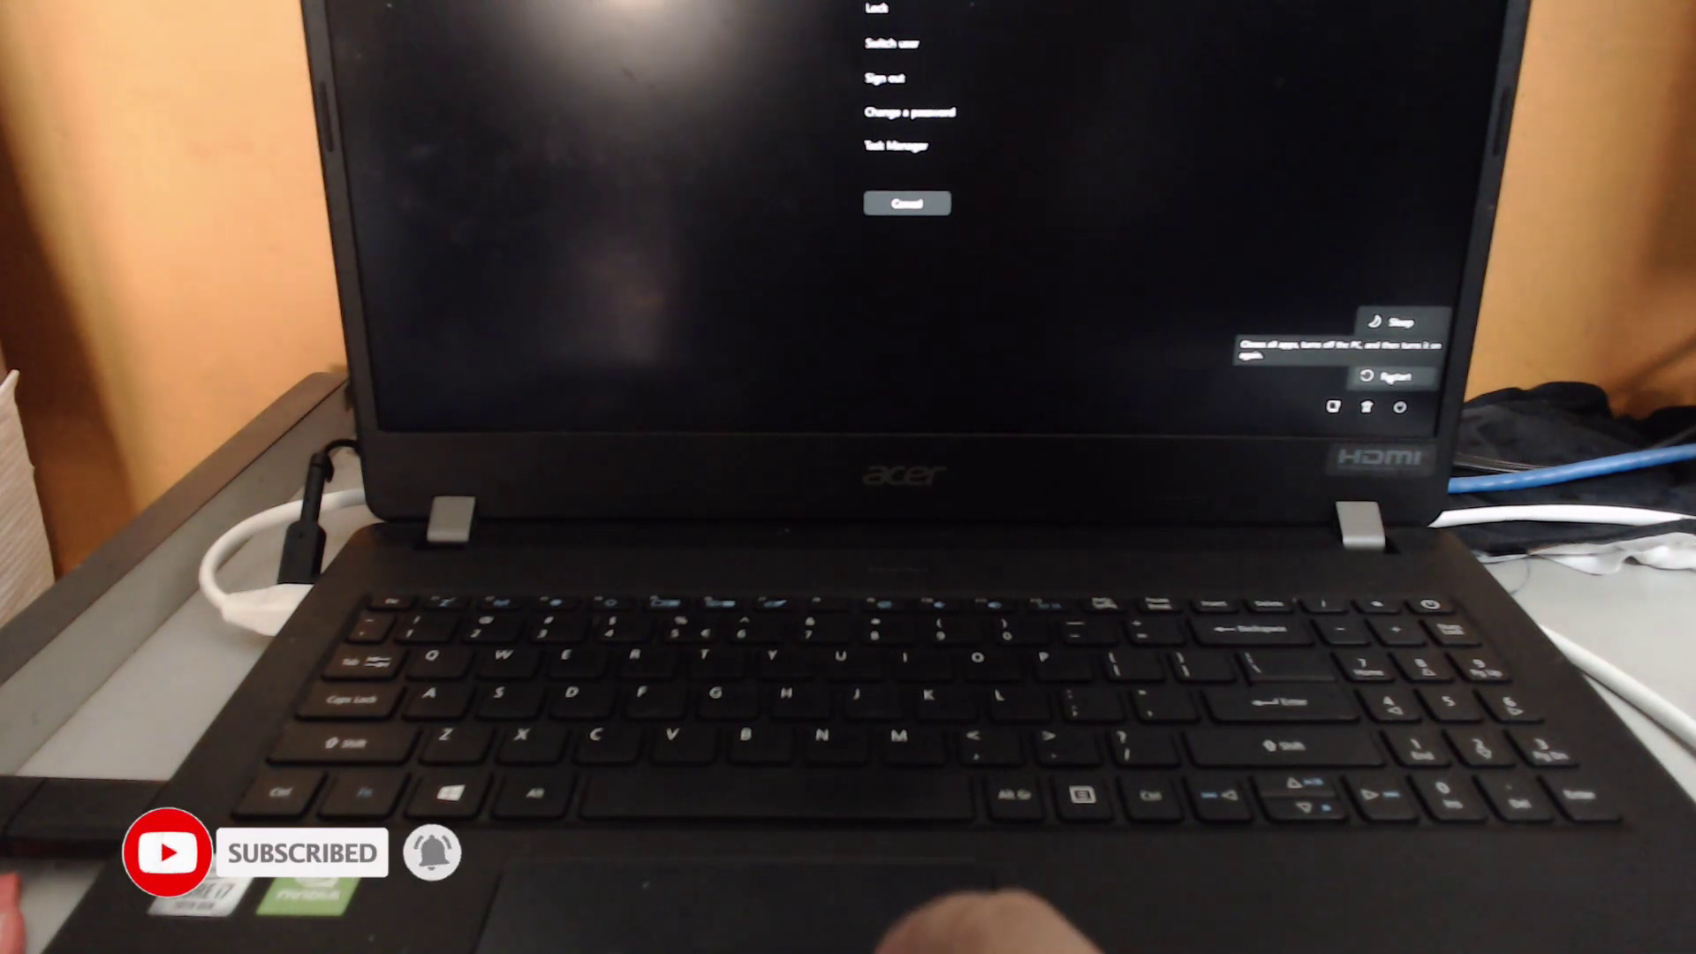
Restart the laptop from the power menu and wait for the Acer boot logo.
left_click(1388, 377)
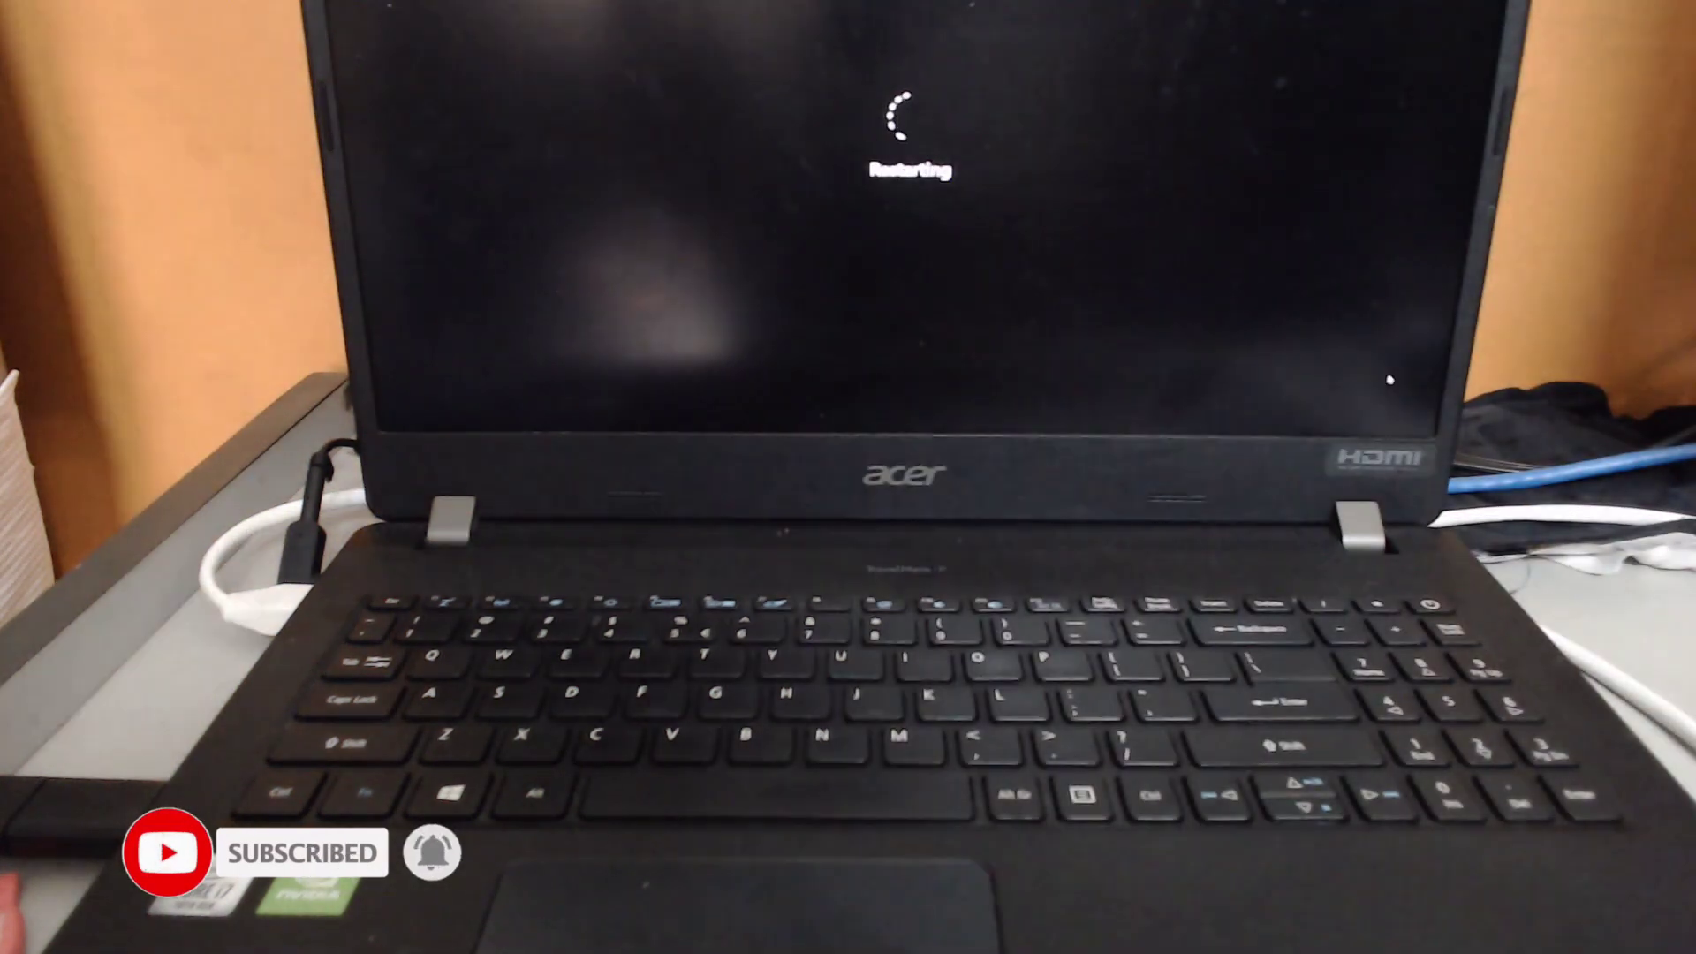